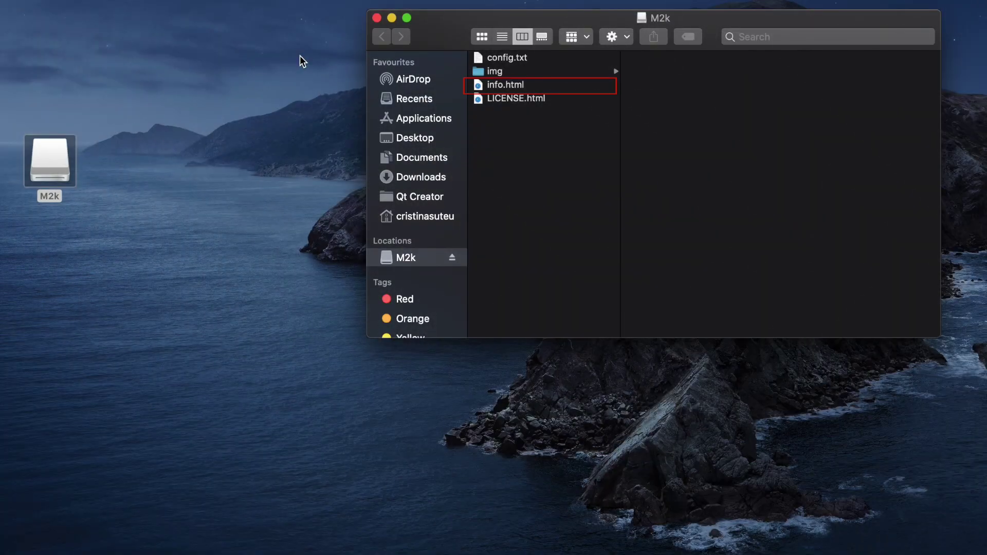
Open the ADALM2000 info.html guide and scroll down to the Getting Started download links
{"action": "double_click", "coordinate": [498, 85]}
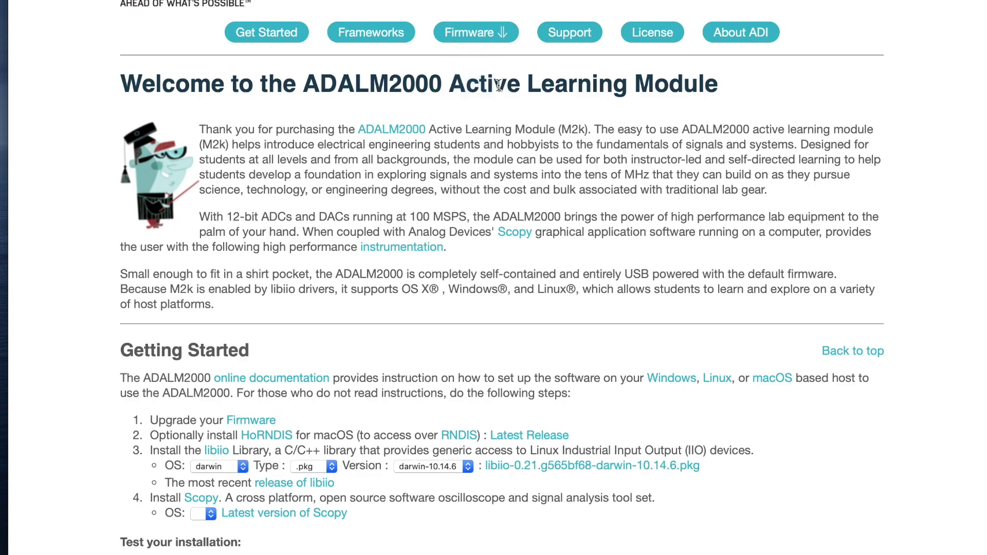
{"action": "scroll", "coordinate": [497, 86], "scroll_direction": "down", "scroll_amount": 3}
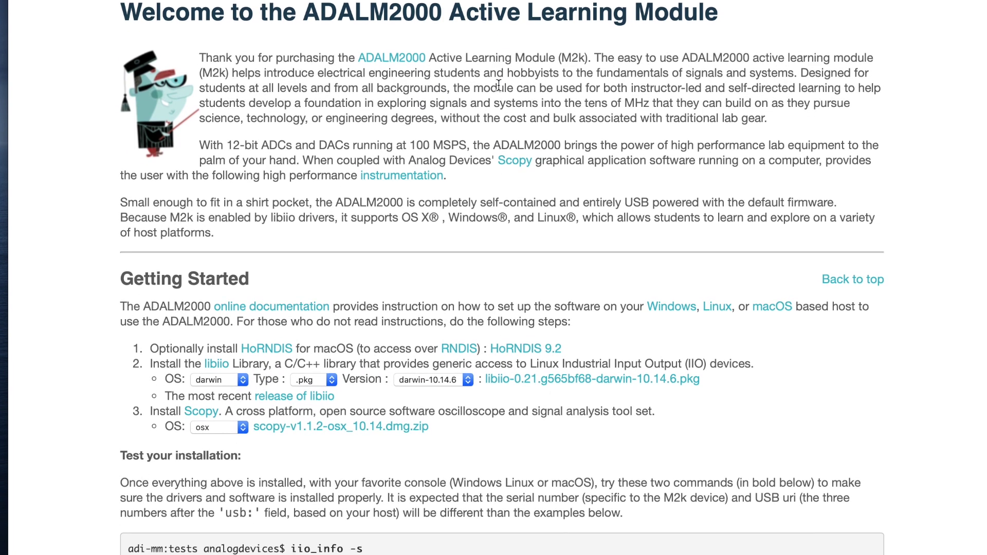
{"action": "scroll", "coordinate": [498, 85], "scroll_direction": "down", "scroll_amount": 1}
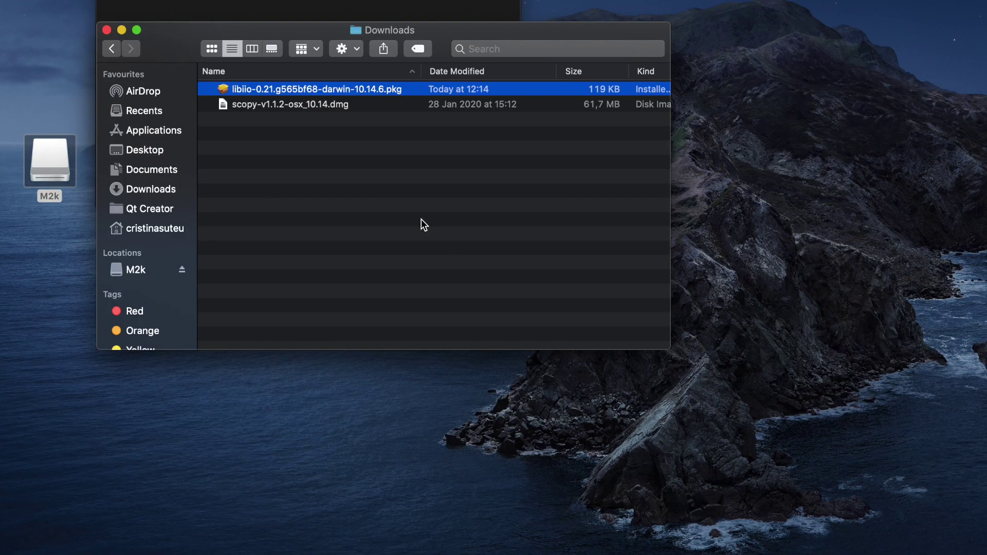
Install Libiio on Macintosh HD, agreeing to the licence and authorising with the administrator password
{"action": "double_click", "coordinate": [406, 88]}
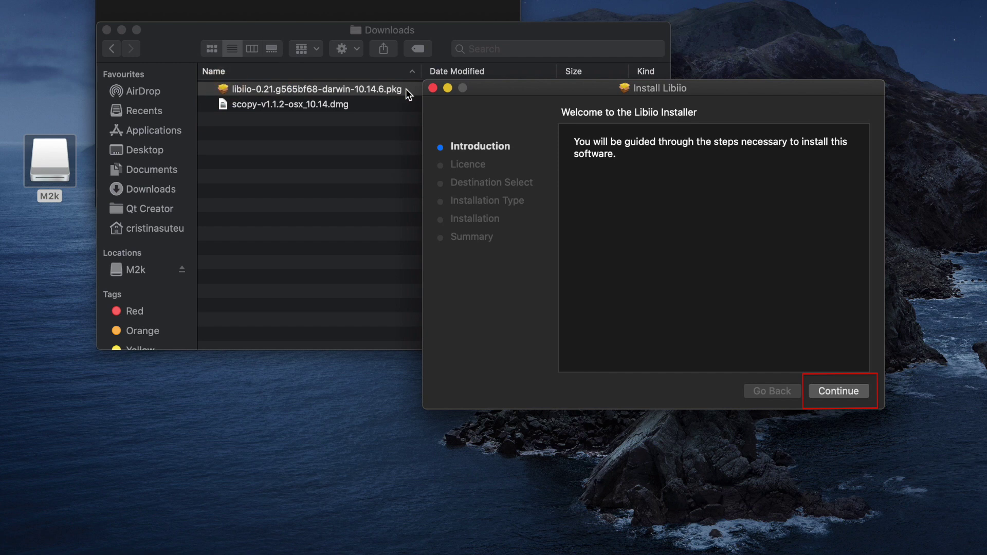
{"action": "left_click", "coordinate": [832, 392]}
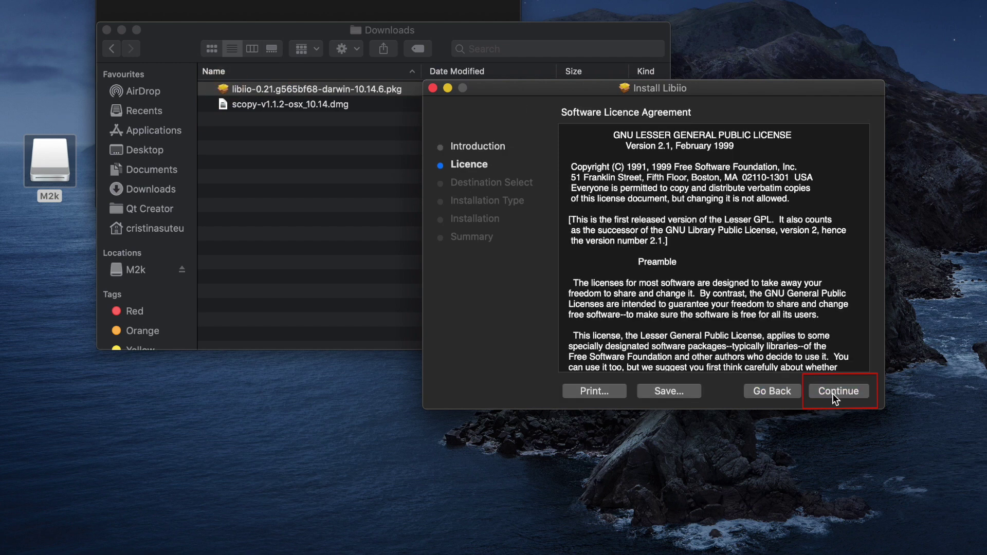
{"action": "left_click", "coordinate": [835, 392]}
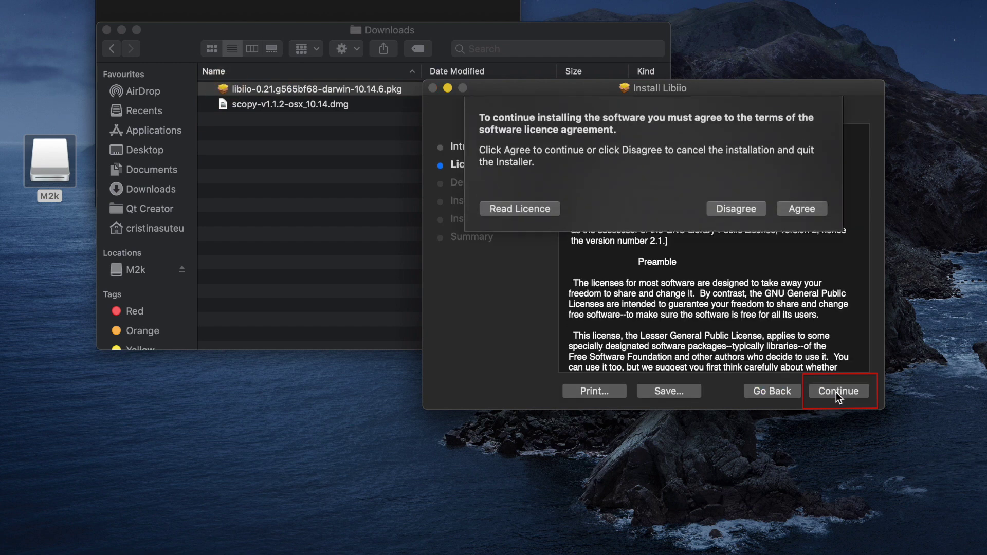
{"action": "left_click", "coordinate": [802, 186]}
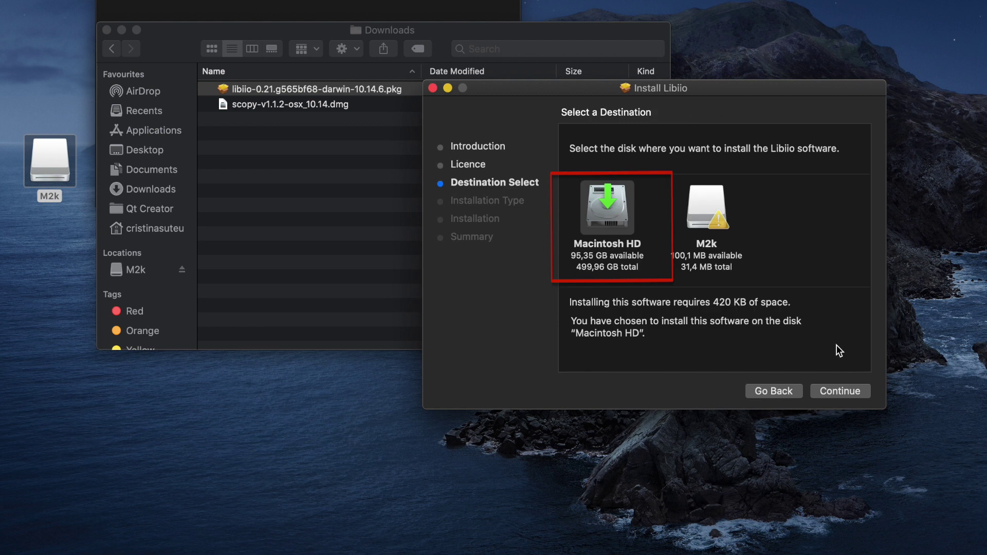
{"action": "left_click", "coordinate": [836, 393]}
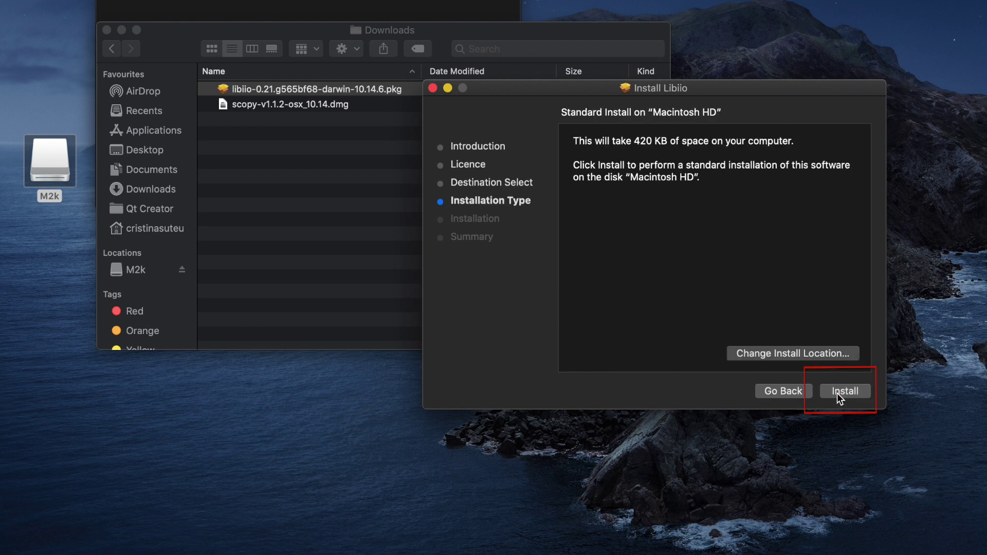
{"action": "left_click", "coordinate": [837, 393]}
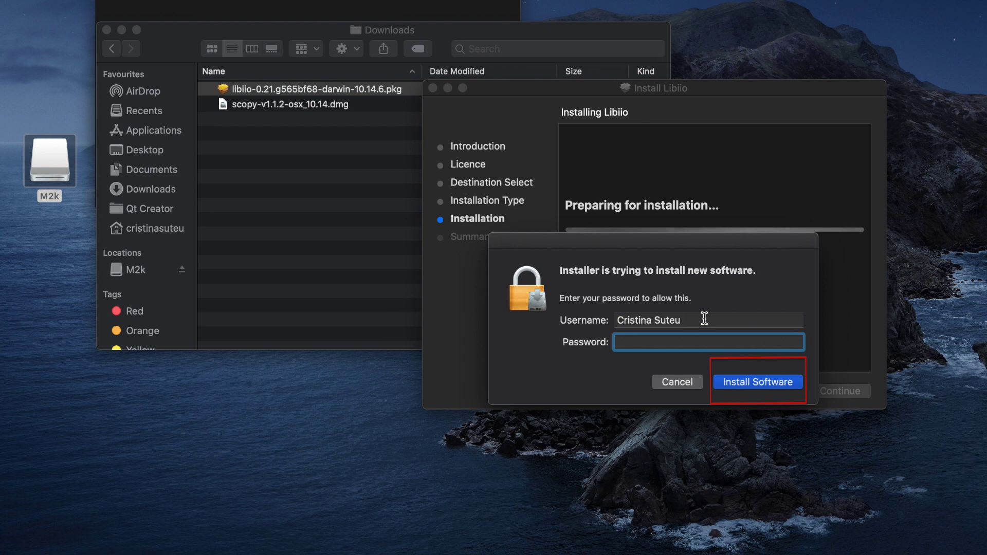
{"action": "type", "text": "••••••••••••••••••••••"}
{"action": "key", "text": "Return"}
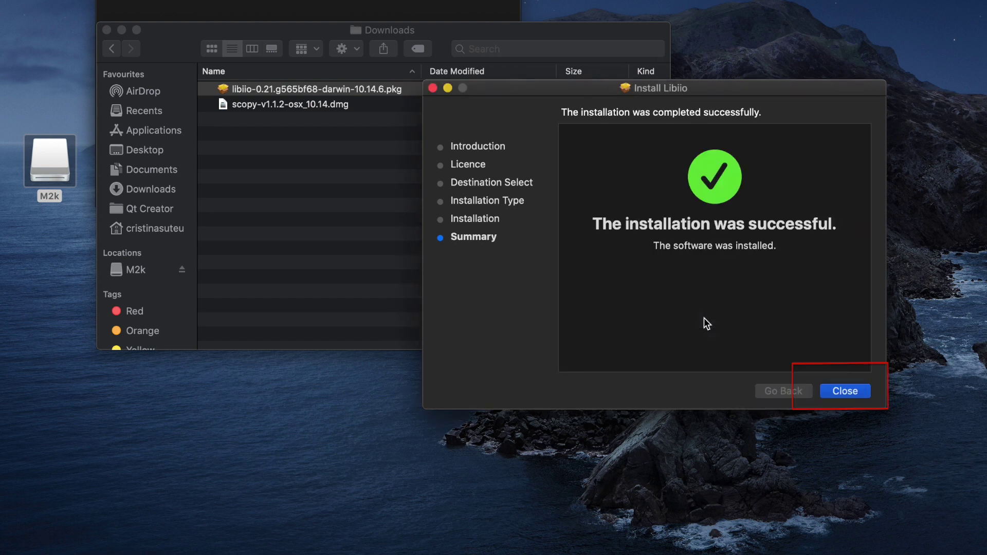
Close the finished installer and move the libiio package to the Bin
{"action": "left_click", "coordinate": [843, 392]}
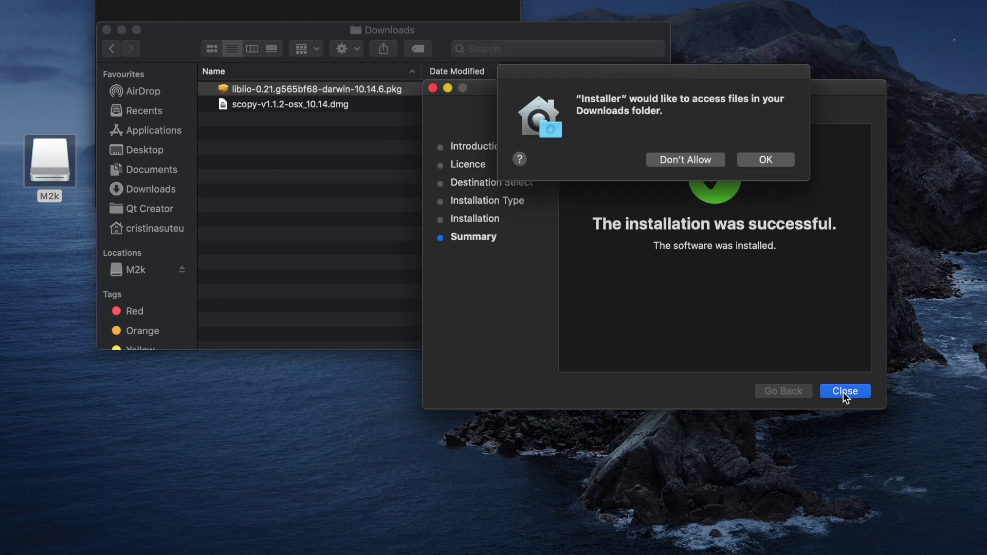
{"action": "left_click", "coordinate": [765, 160]}
{"action": "left_click", "coordinate": [757, 174]}
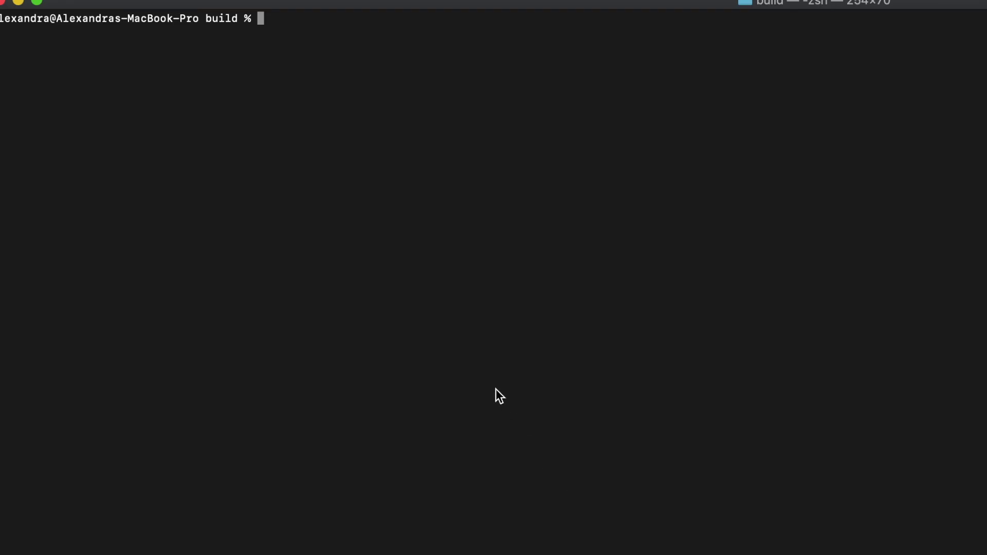
Run iio_info -a and select the M2k's USB address usb:20.5.5 in the output
{"action": "type", "text": "iio_info -a"}
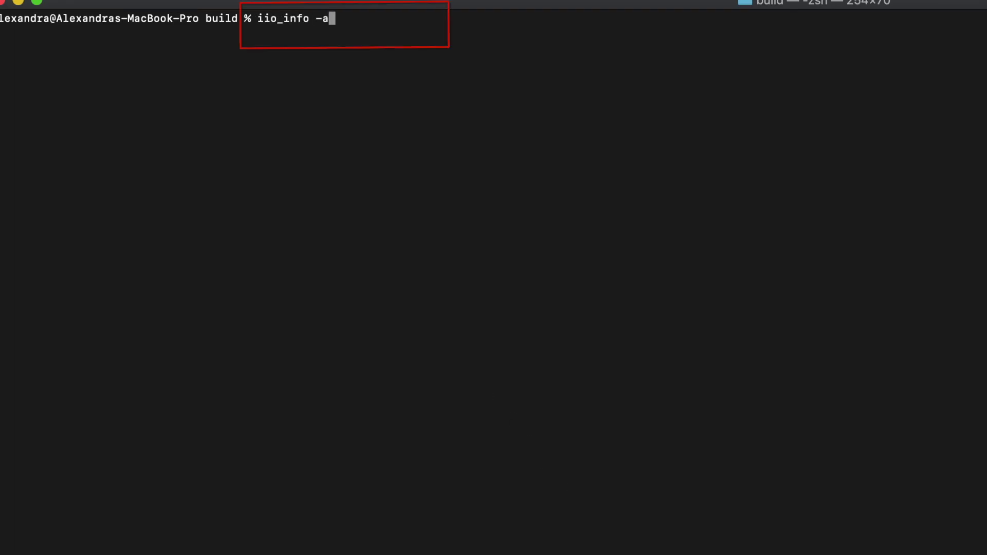
{"action": "key", "text": "Return"}
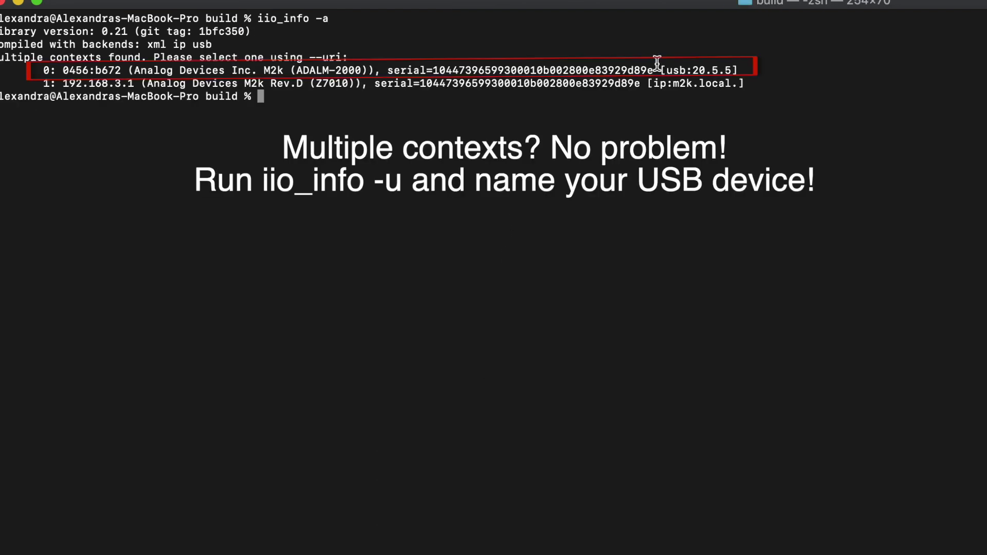
{"action": "left_click_drag", "start_coordinate": [665, 70], "coordinate": [730, 71]}
{"action": "key", "text": "super+c"}
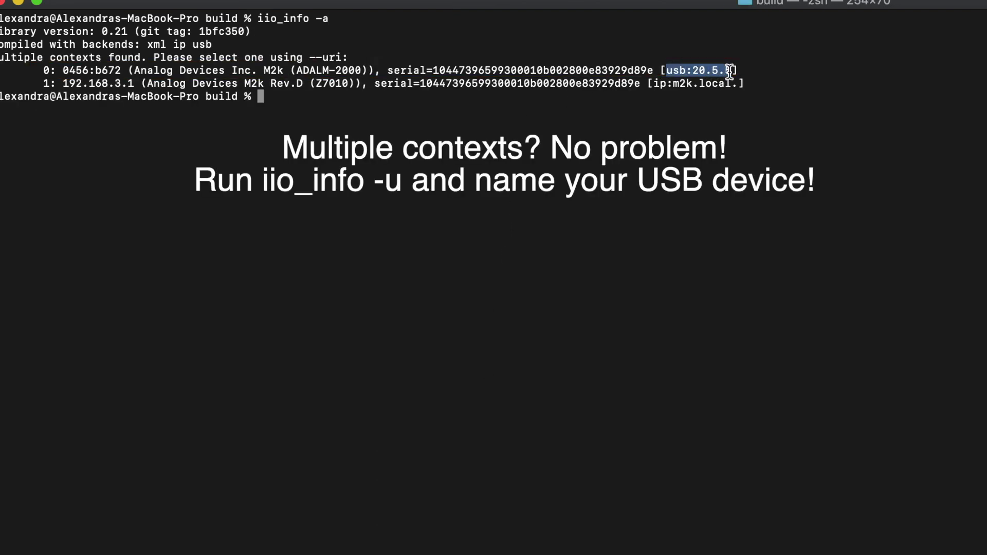
Run iio_info -u usb:20.5.5 to print every M2k IIO device and attribute
{"action": "left_click", "coordinate": [661, 101]}
{"action": "type", "text": "iio"}
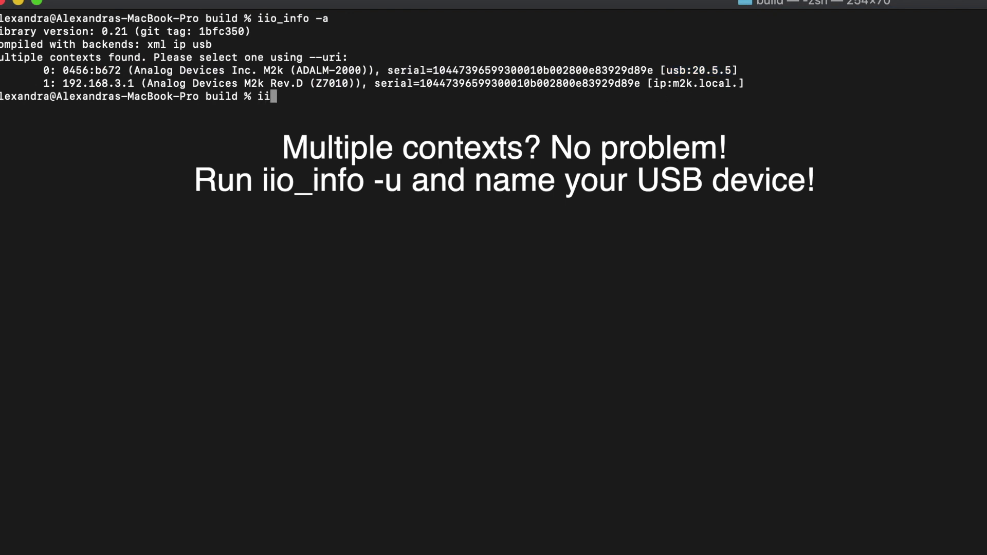
{"action": "type", "text": "_info -u"}
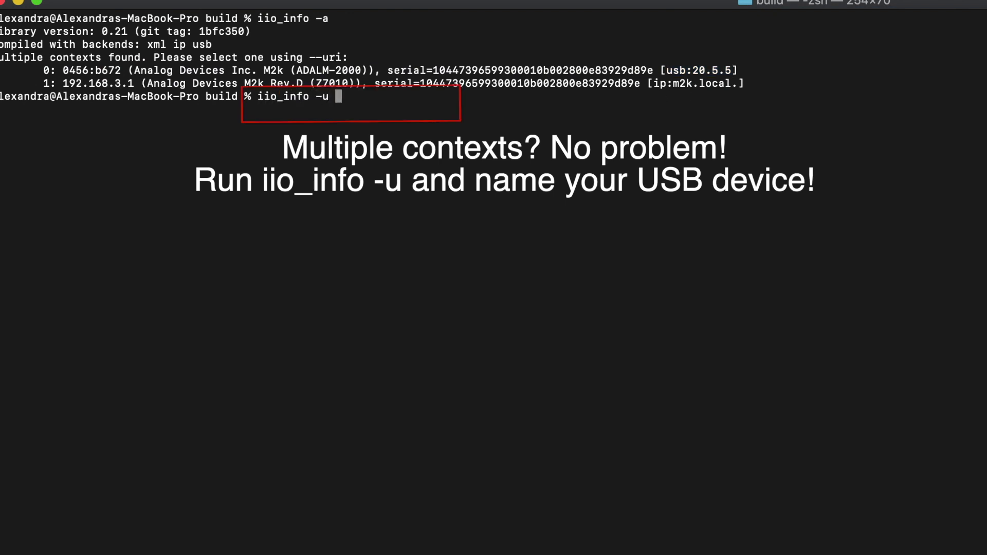
{"action": "key", "text": "super+v"}
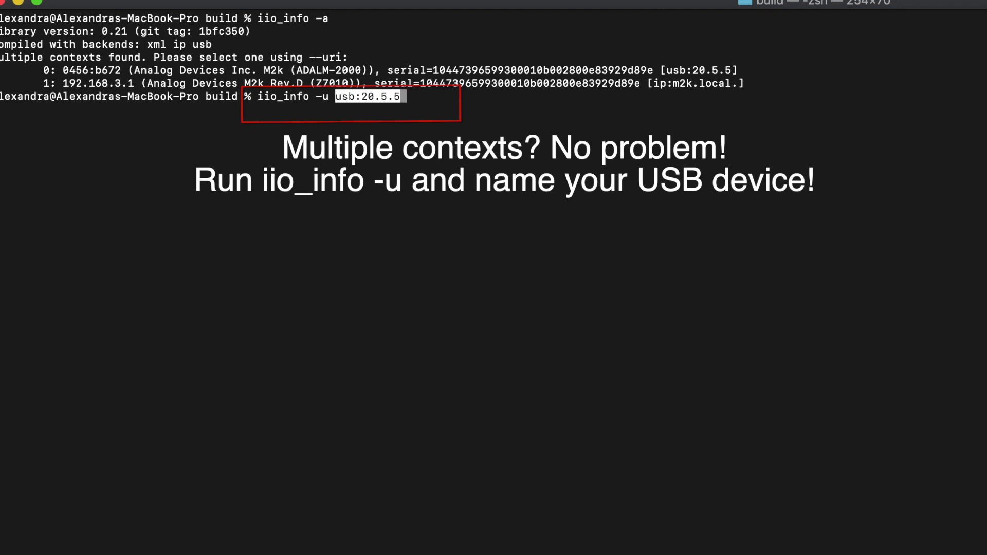
{"action": "key", "text": "Return"}
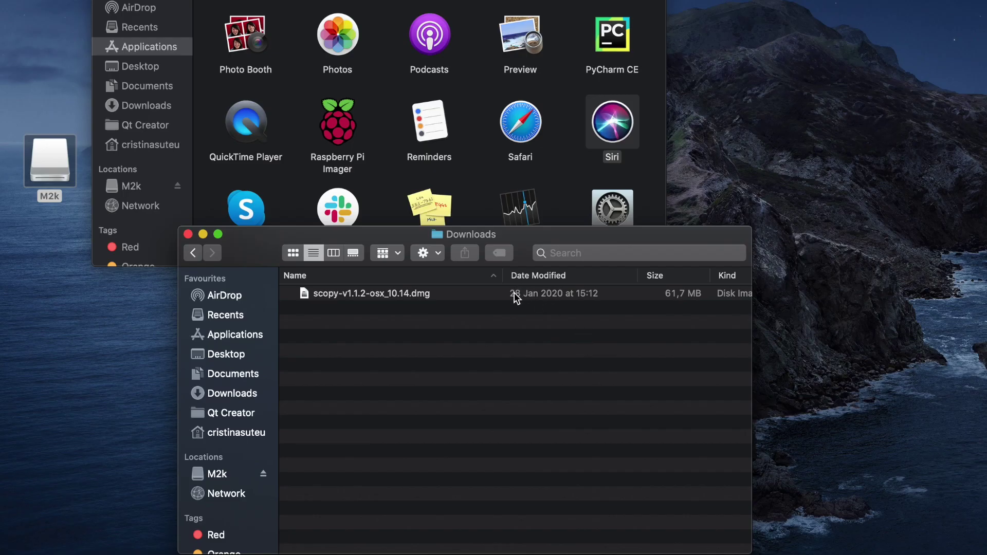
Mount scopy-v1.1.2-osx_10.14.dmg and drag Scopy into the Applications folder
{"action": "left_click", "coordinate": [517, 297]}
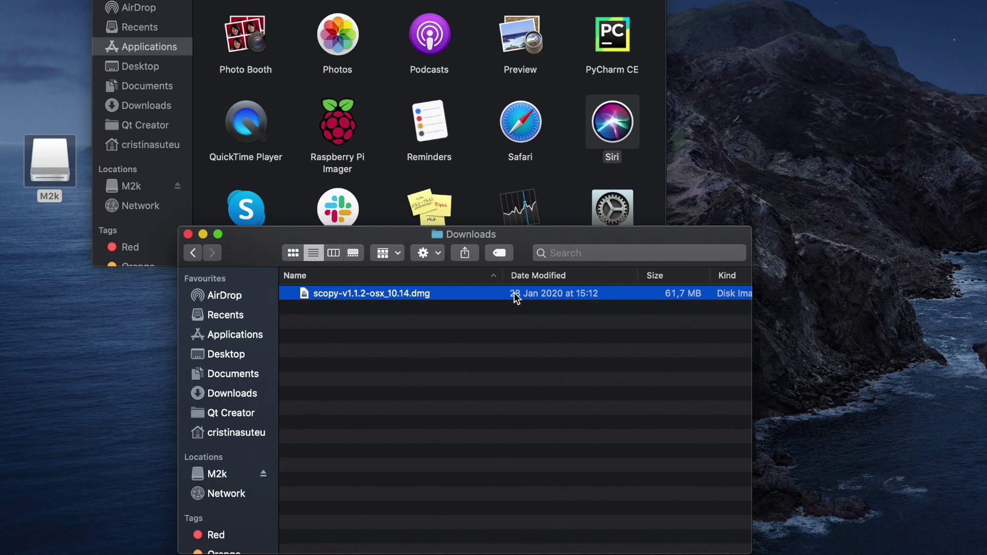
{"action": "double_click", "coordinate": [514, 293]}
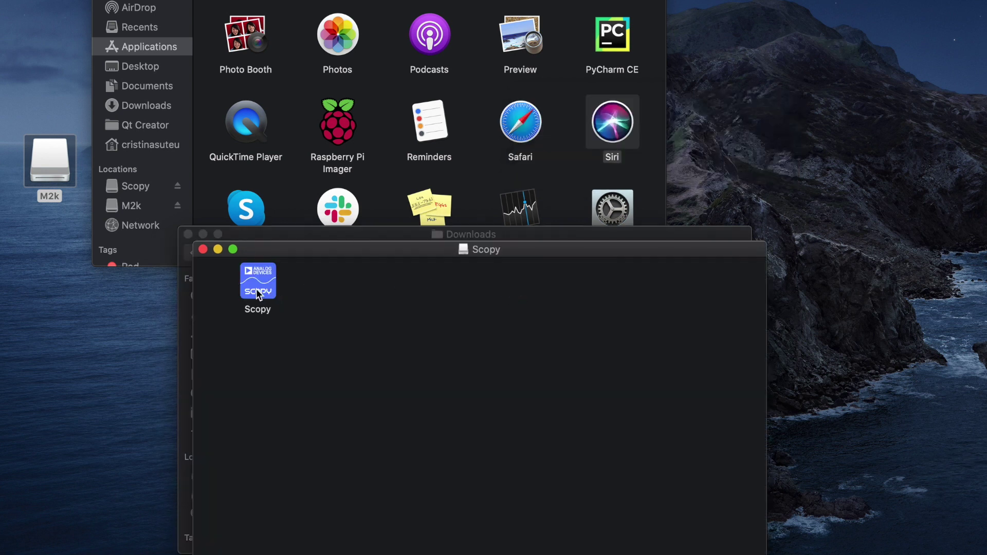
{"action": "left_click_drag", "start_coordinate": [258, 287], "coordinate": [394, 149]}
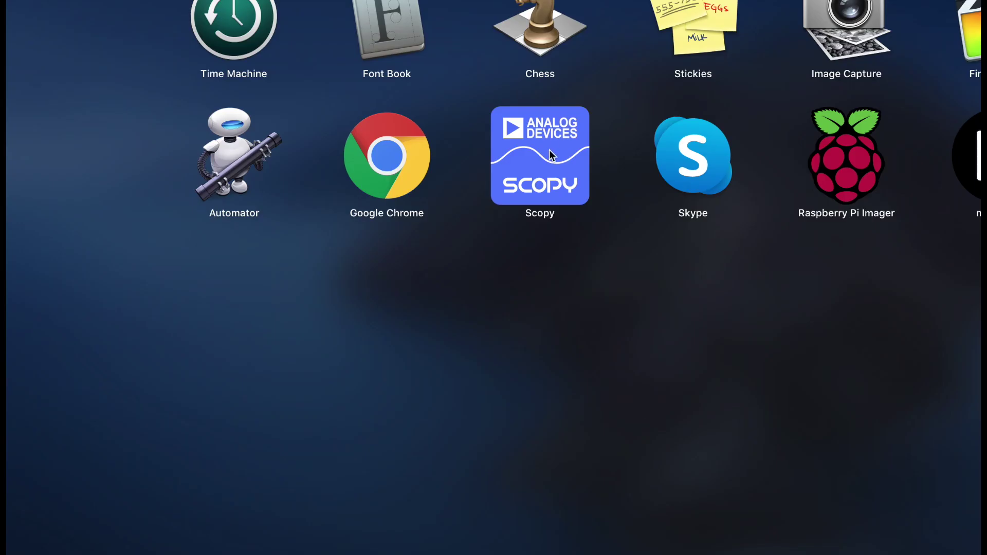
Launch Scopy v1.1.2 to its Home page listing the M2K at usb:20.7.5
{"action": "left_click", "coordinate": [549, 150]}
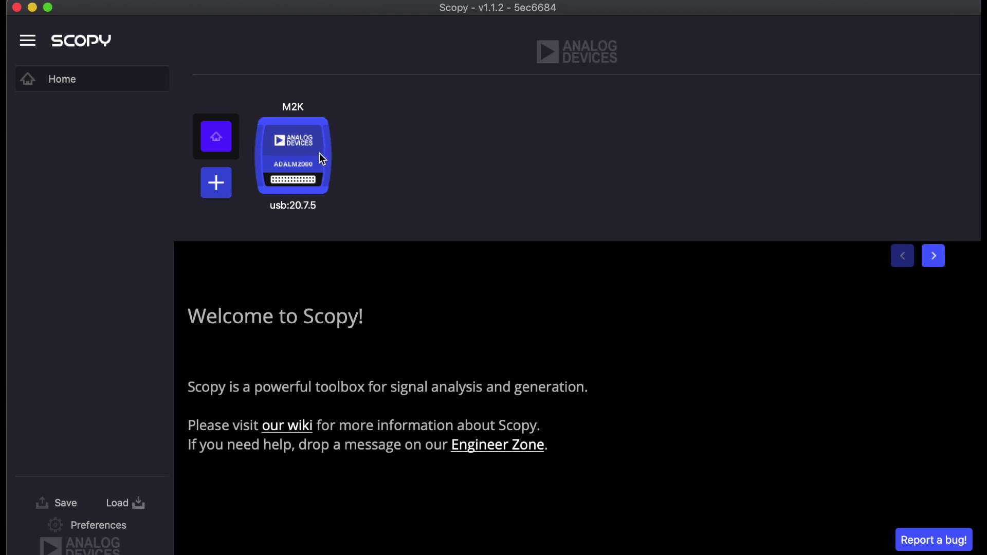
{"action": "left_click", "coordinate": [317, 157]}
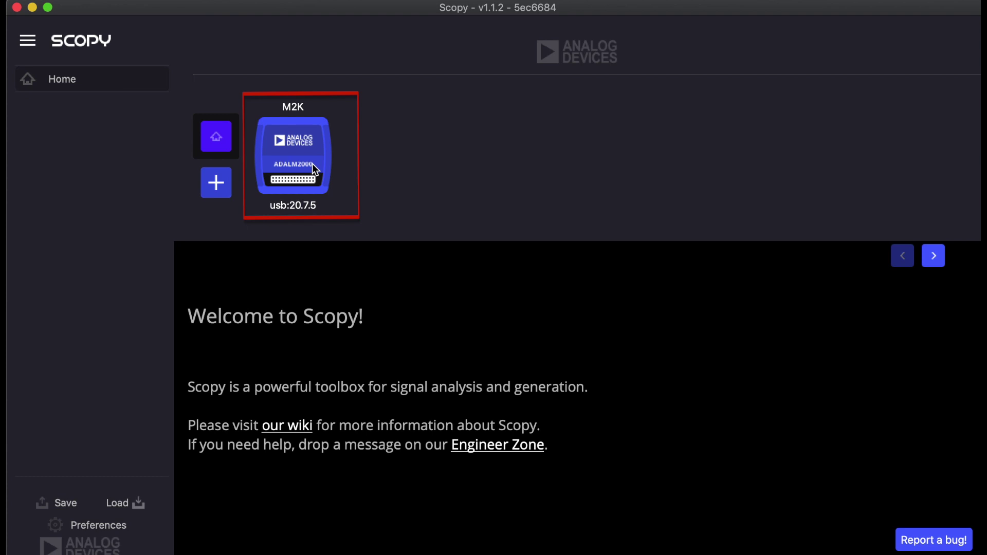
Select the M2K device tile to open its device page
{"action": "left_click", "coordinate": [312, 164]}
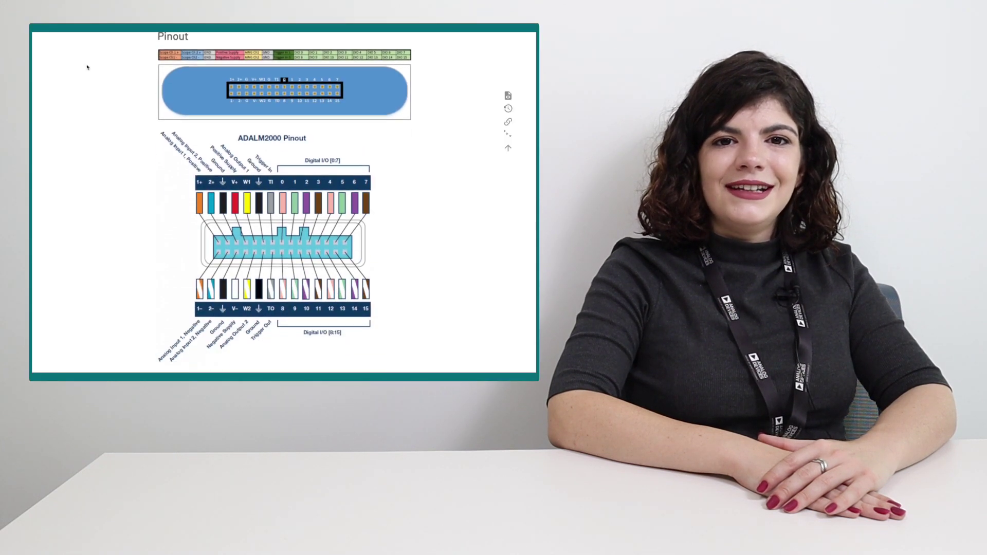
Scroll through the wiki pages and open EngineerZone's Virtual Classroom for ADI University Program
{"action": "scroll", "coordinate": [87, 67], "scroll_direction": "up", "scroll_amount": 1}
{"action": "scroll", "coordinate": [87, 67], "scroll_direction": "down", "scroll_amount": 1}
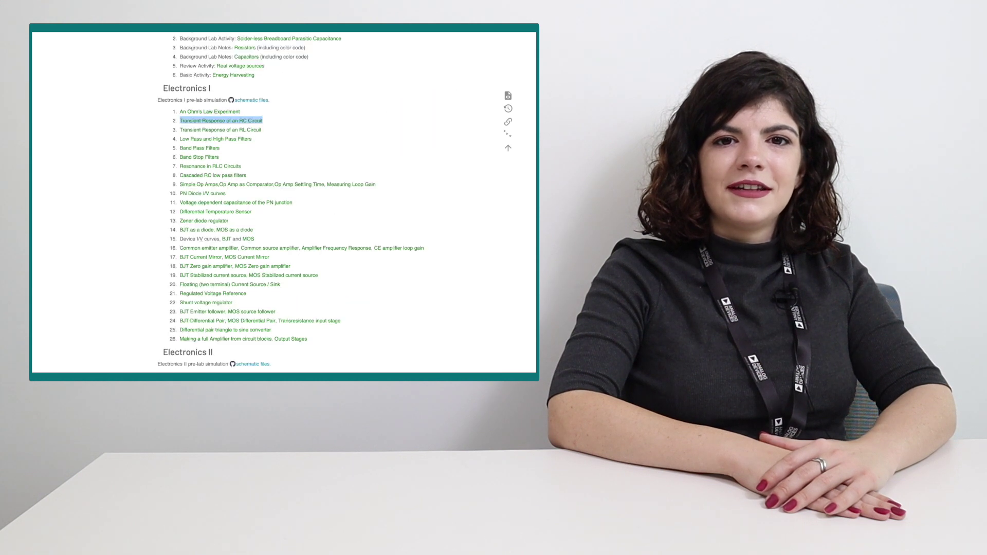
{"action": "scroll", "coordinate": [290, 200], "scroll_direction": "up", "scroll_amount": 3}
{"action": "scroll", "coordinate": [290, 201], "scroll_direction": "down", "scroll_amount": 3}
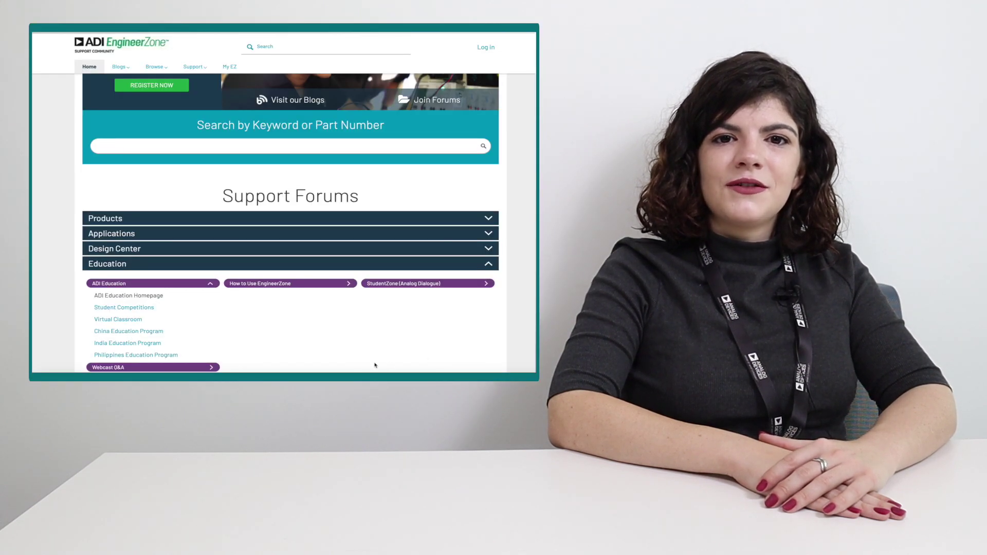
{"action": "left_click", "coordinate": [134, 319]}
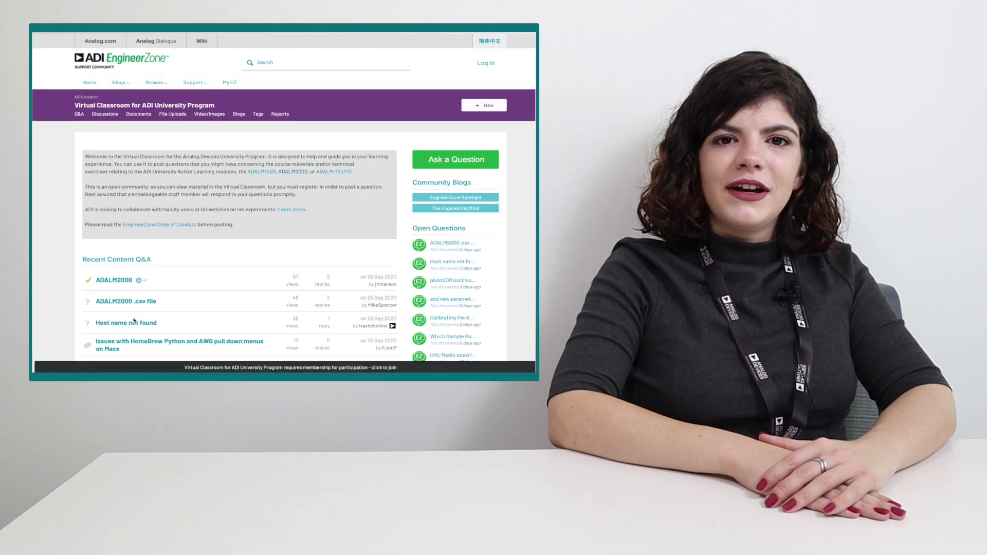